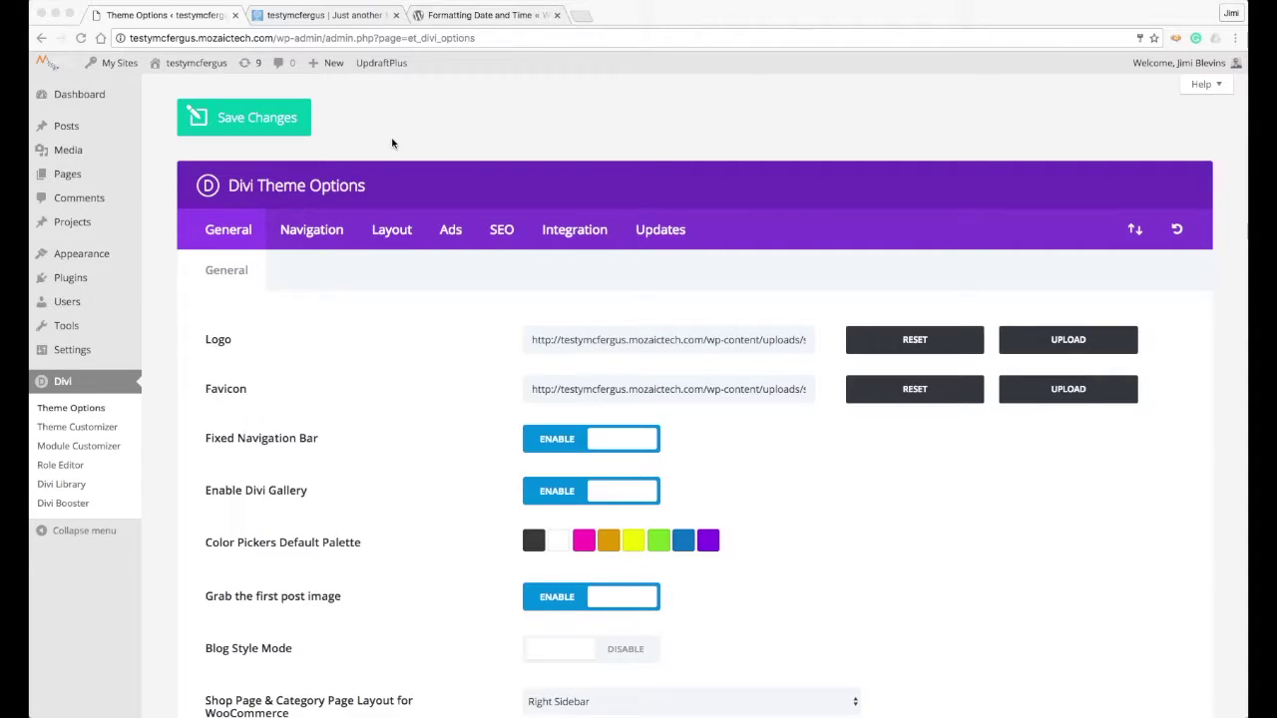
Step: Check the post date shown on the site's homepage and locate the Date format setting in the Divi theme options
click(353, 19)
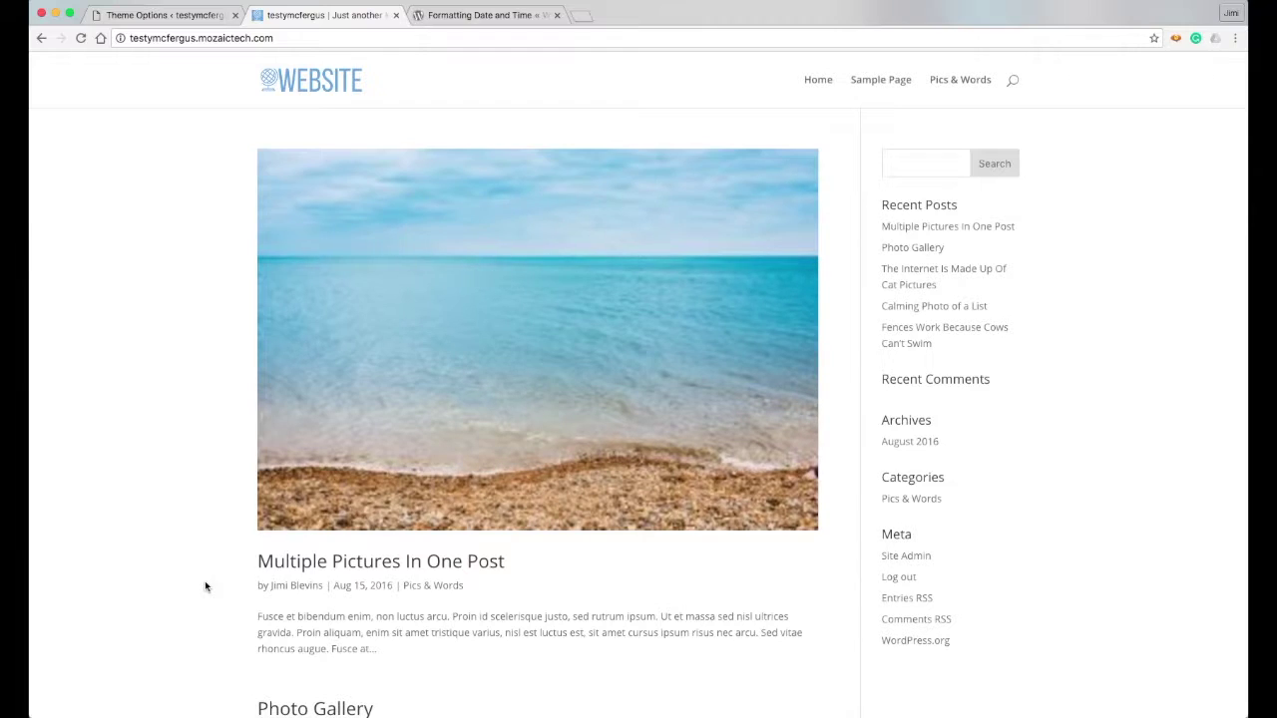
click(204, 16)
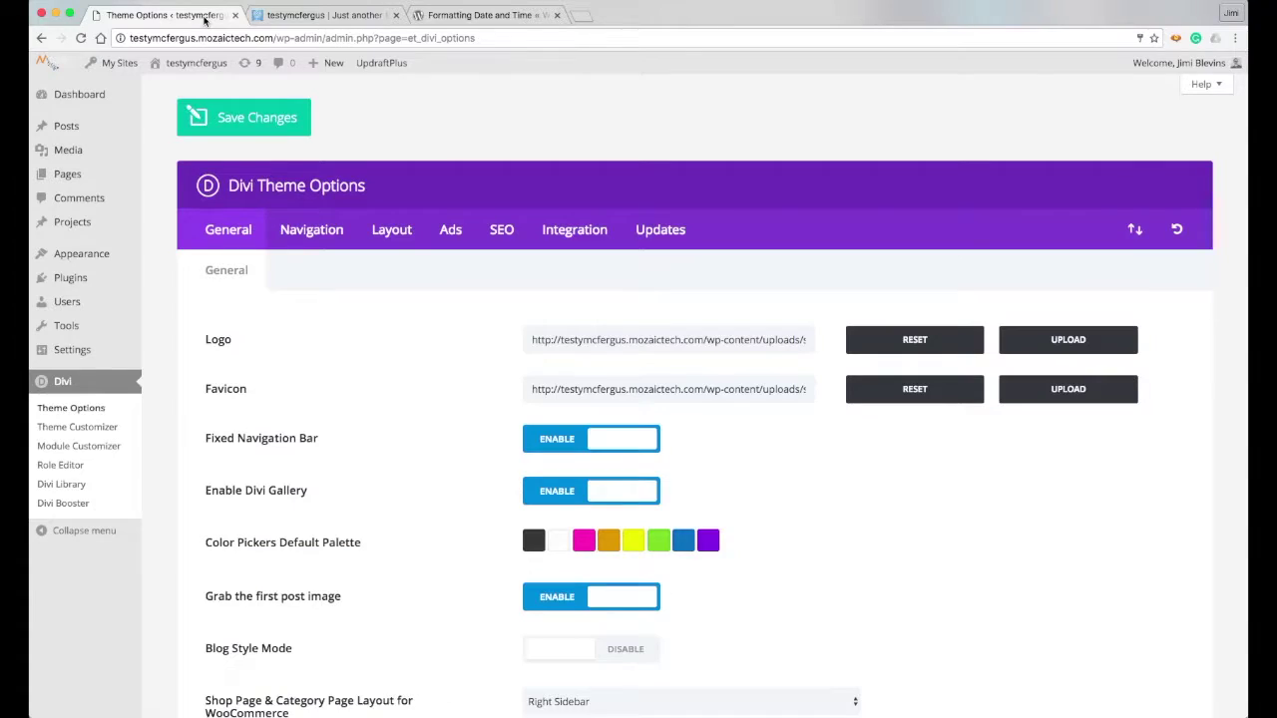
scroll(165, 164, down, 5)
scroll(165, 164, down, 10)
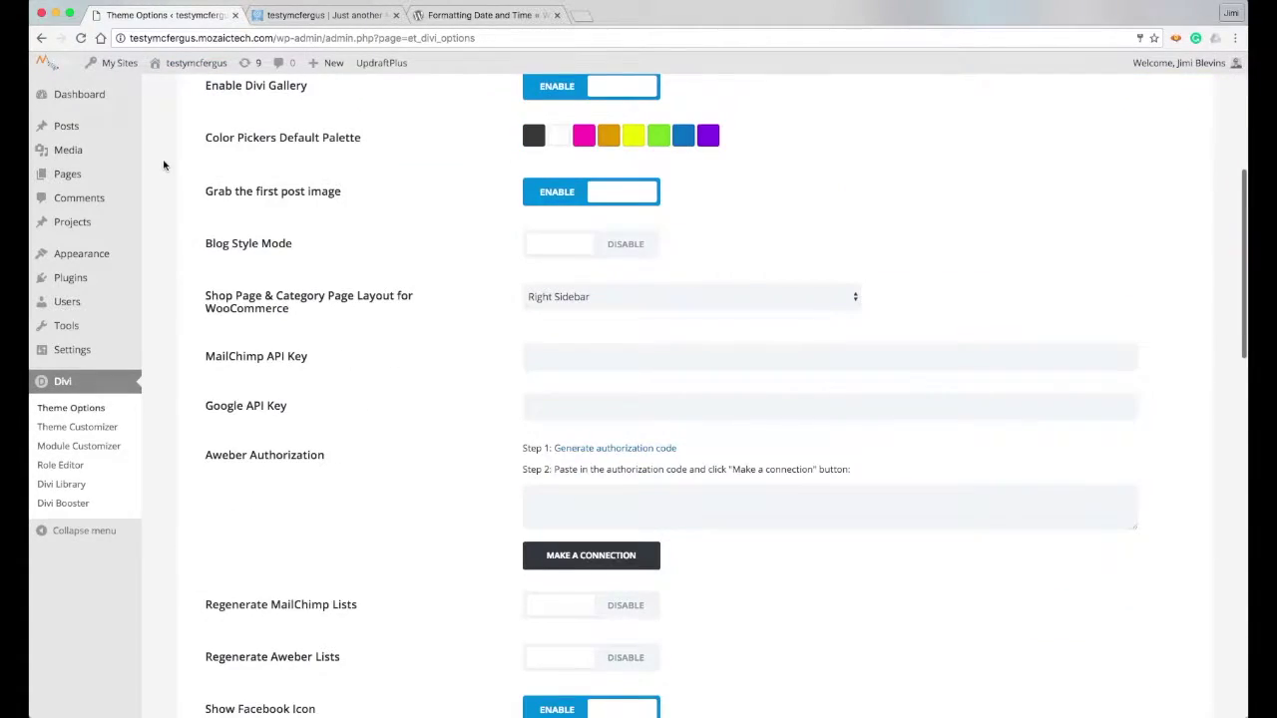
scroll(165, 165, down, 7)
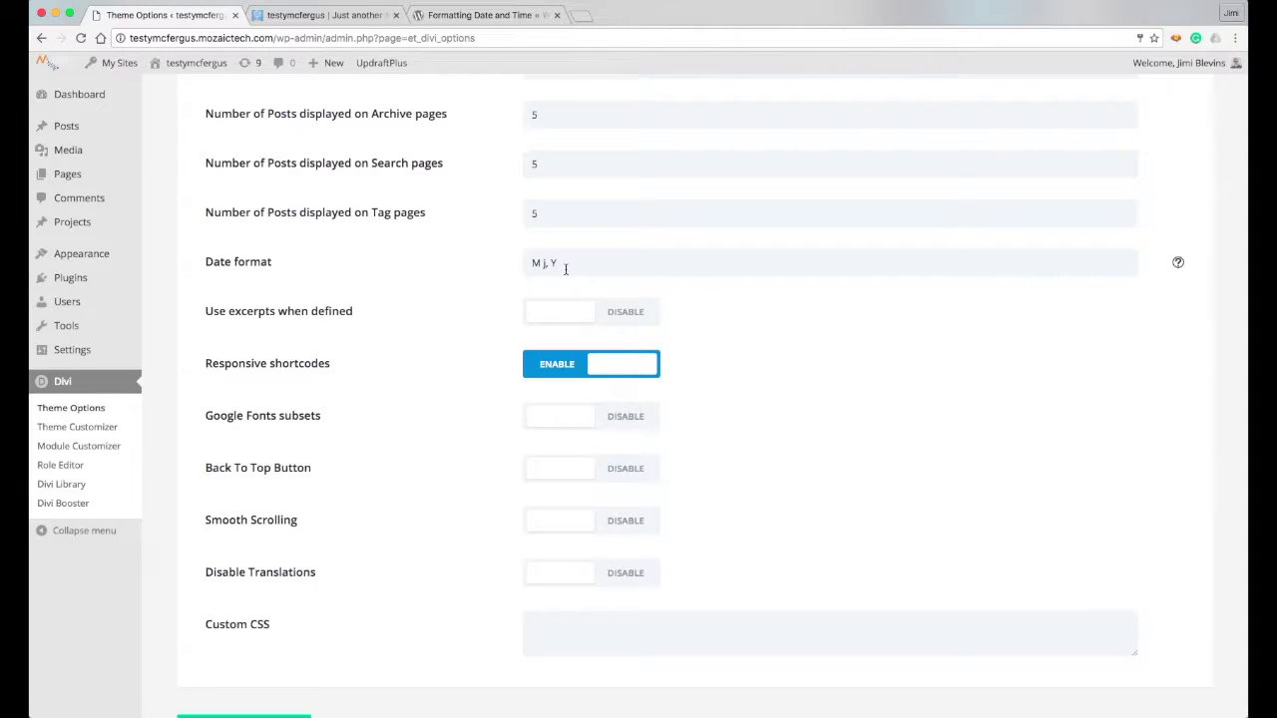
scroll(488, 293, down, 2)
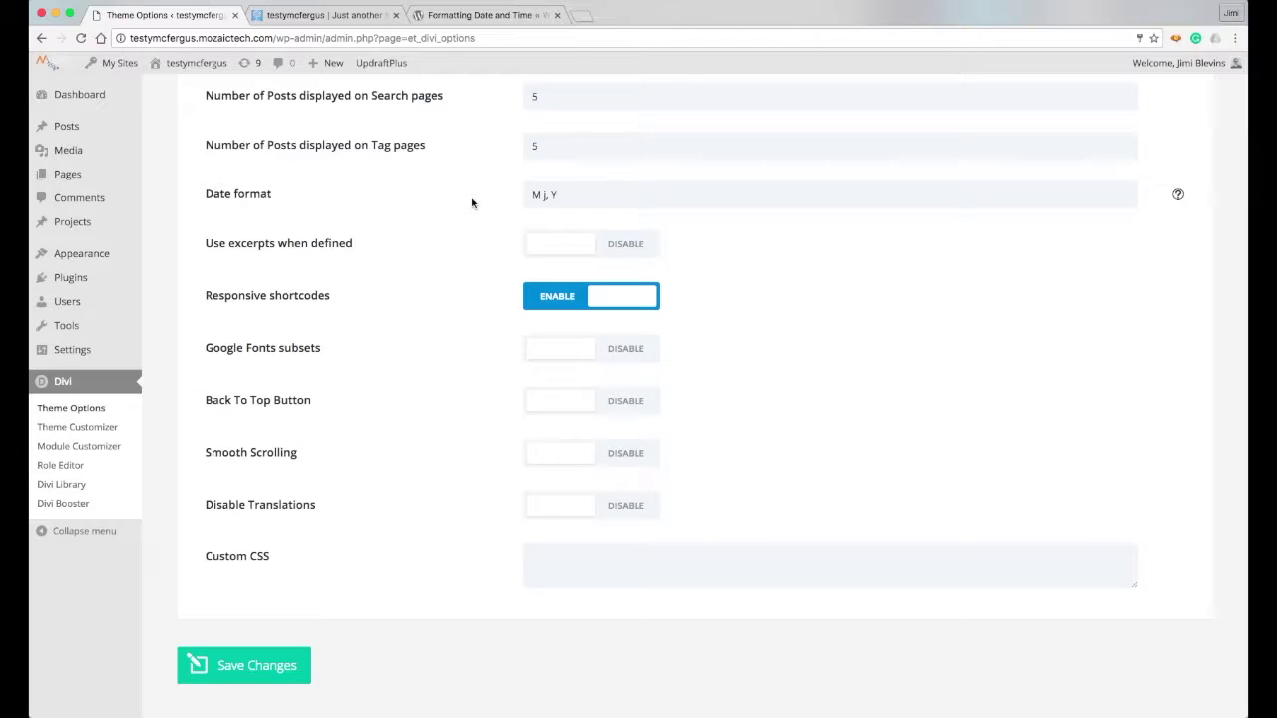
Step: Copy the example format string "l, F j, Y" from the WordPress Codex page on formatting date and time
click(495, 16)
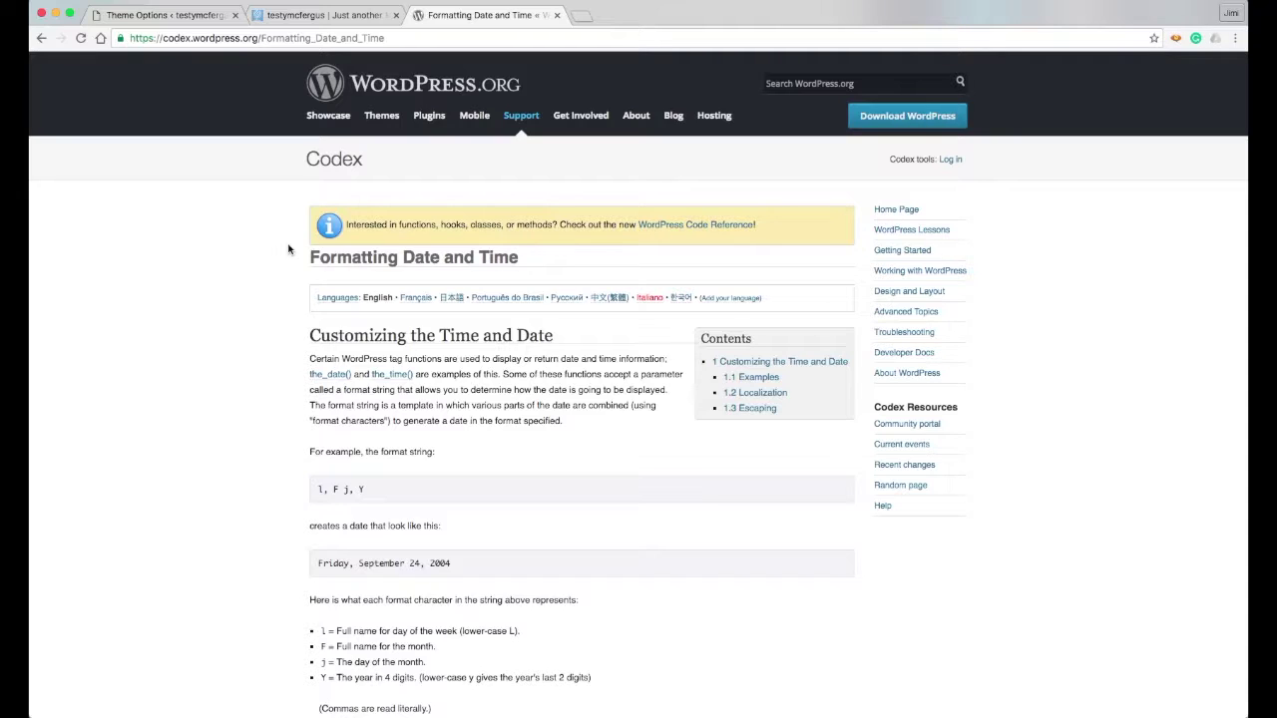
scroll(288, 249, down, 5)
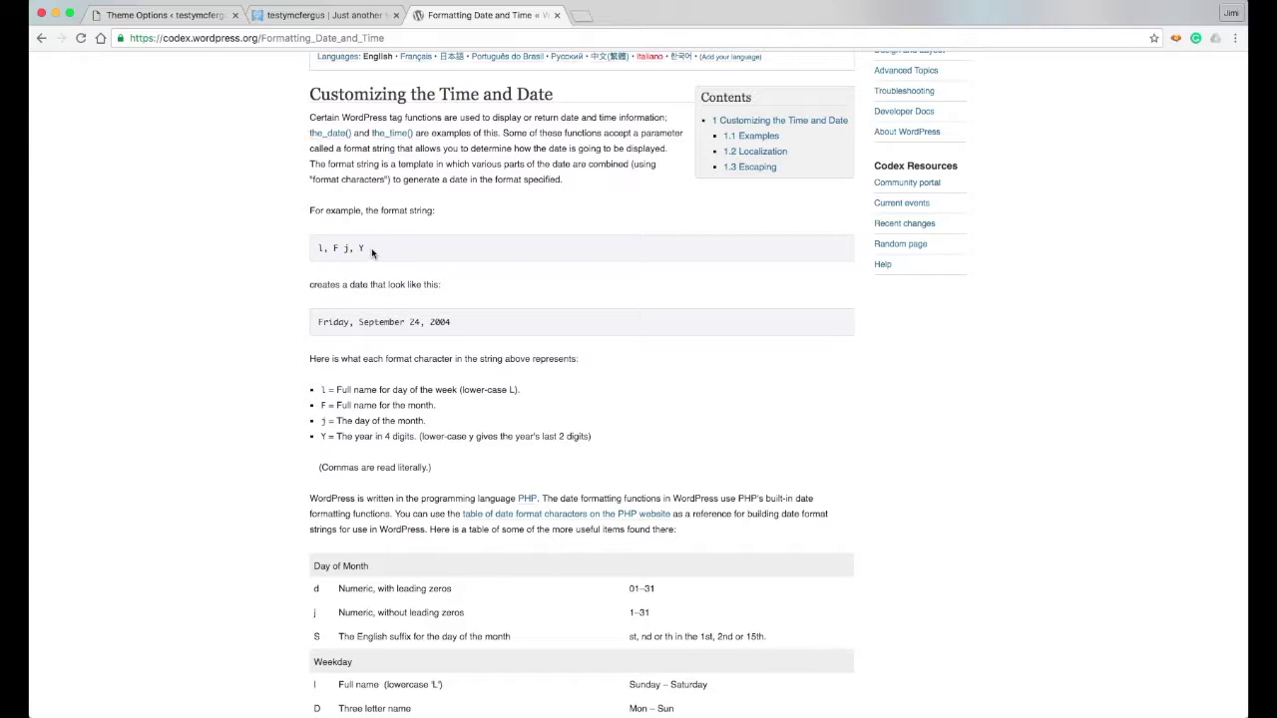
drag(371, 247, 321, 241)
key(super+c)
Step: Replace the Date format in the Divi theme options with the copied string "l, F j, Y" and save the changes
click(199, 17)
click(554, 193)
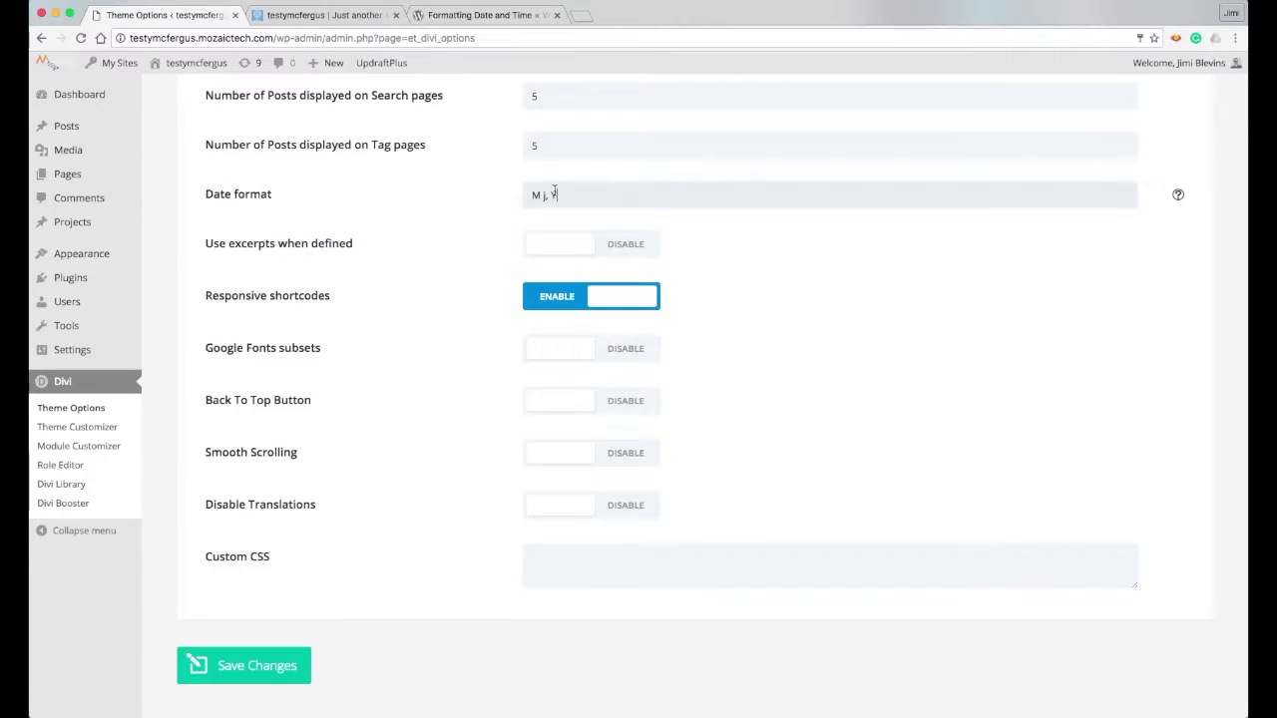
key(super+a)
key(super+v)
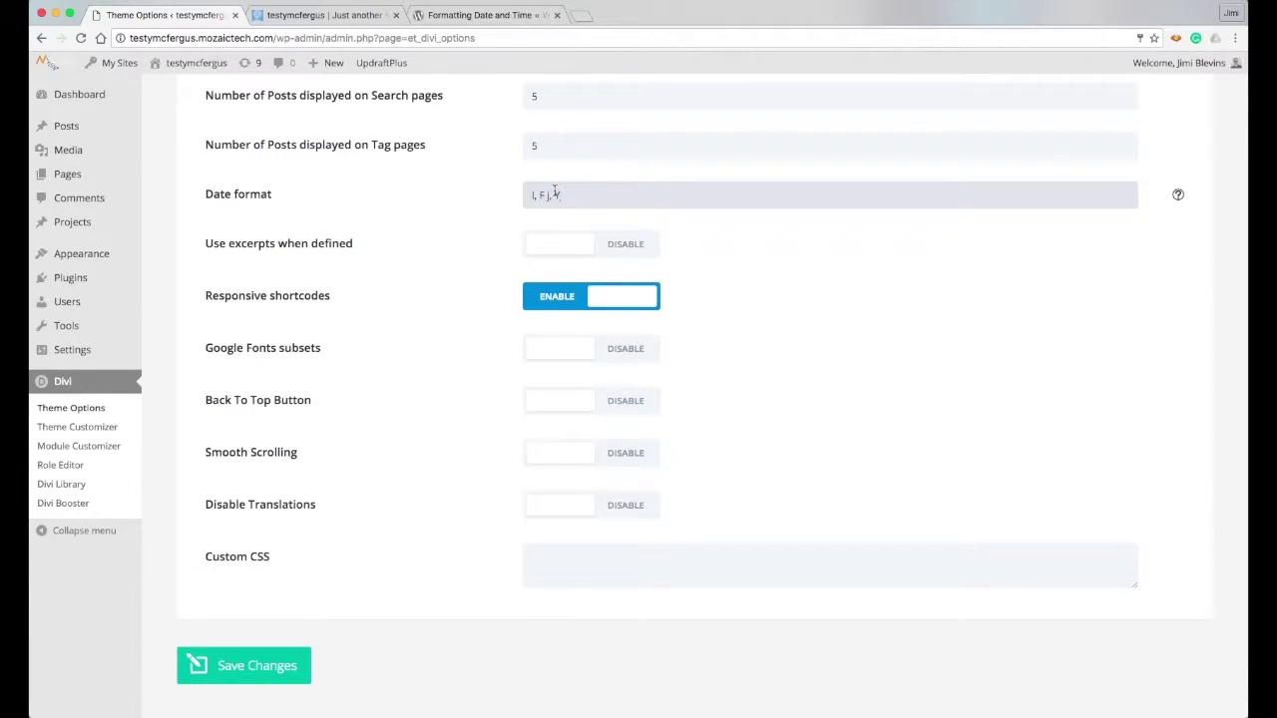
click(276, 671)
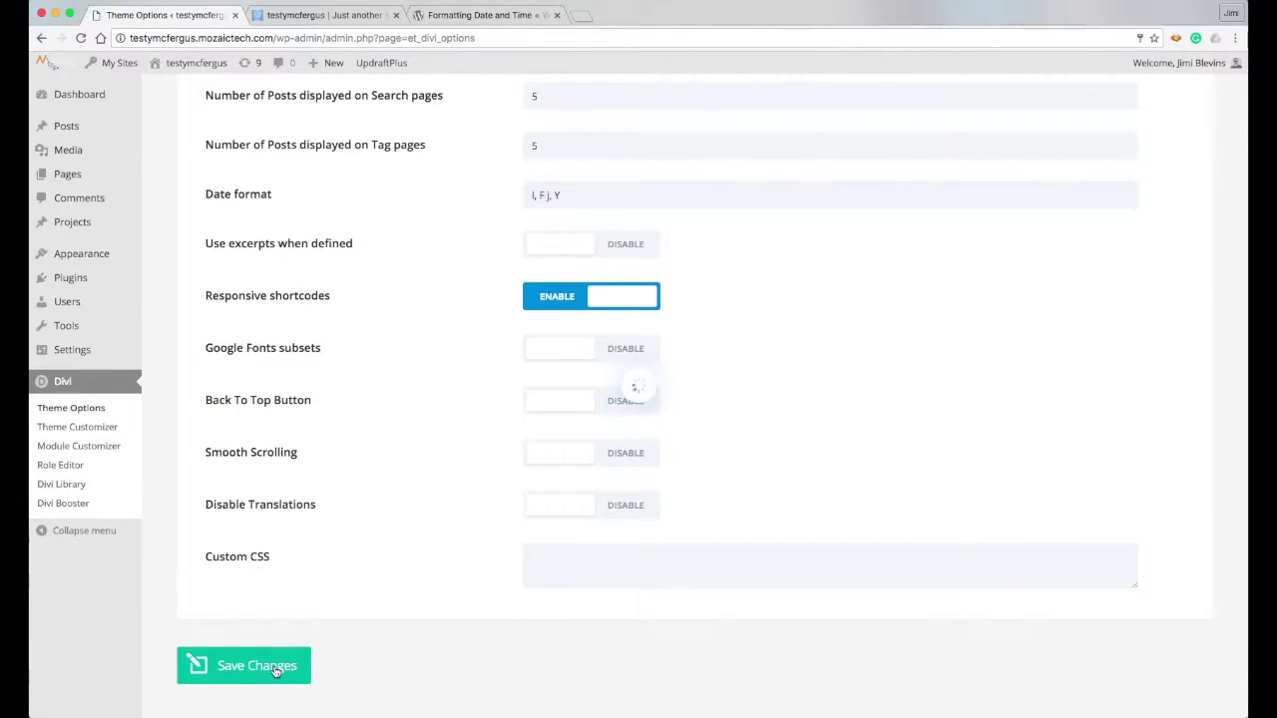
Step: Reload the site's homepage to check the post date and review the Codex table of day, weekday, month and year format characters
click(356, 22)
click(81, 38)
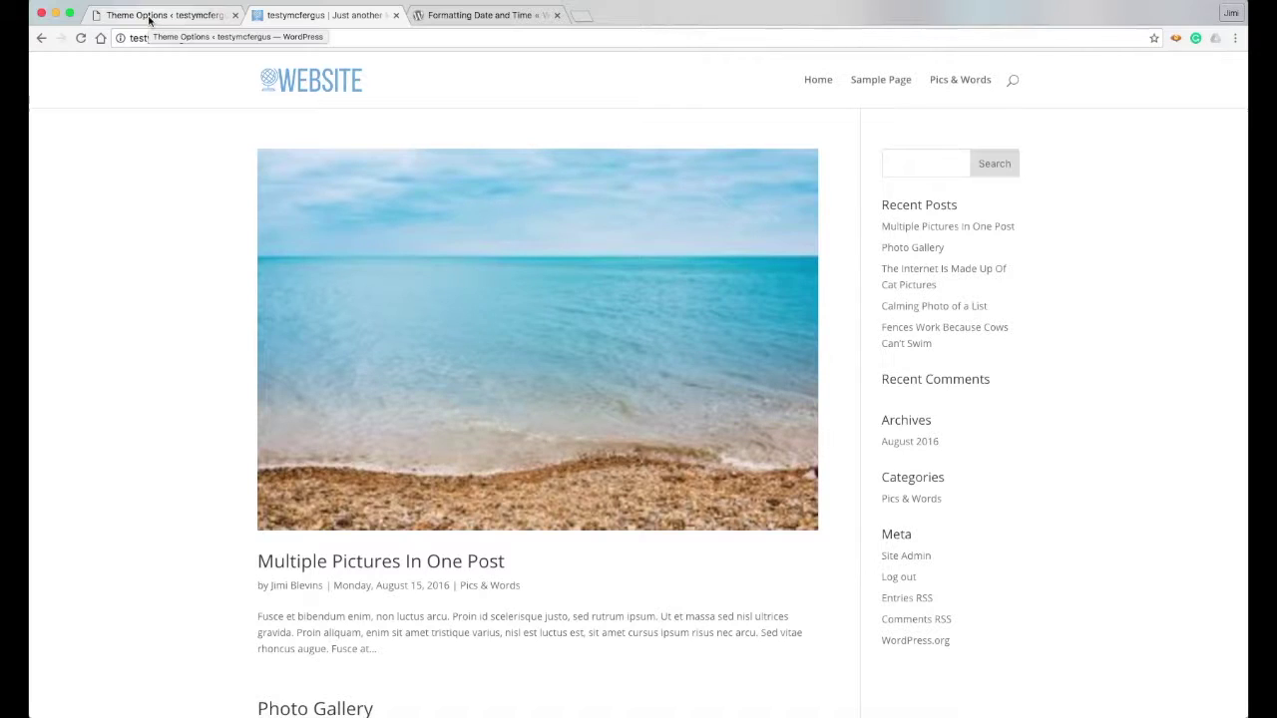
click(486, 16)
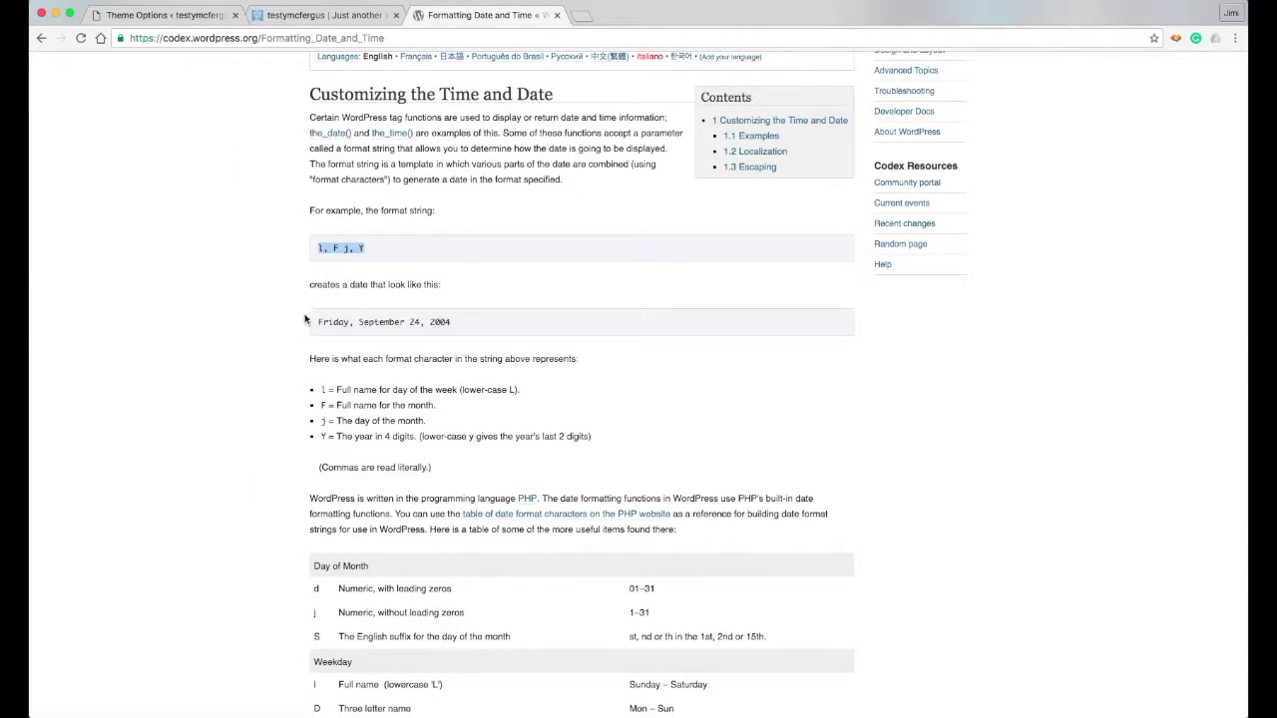
scroll(269, 425, down, 5)
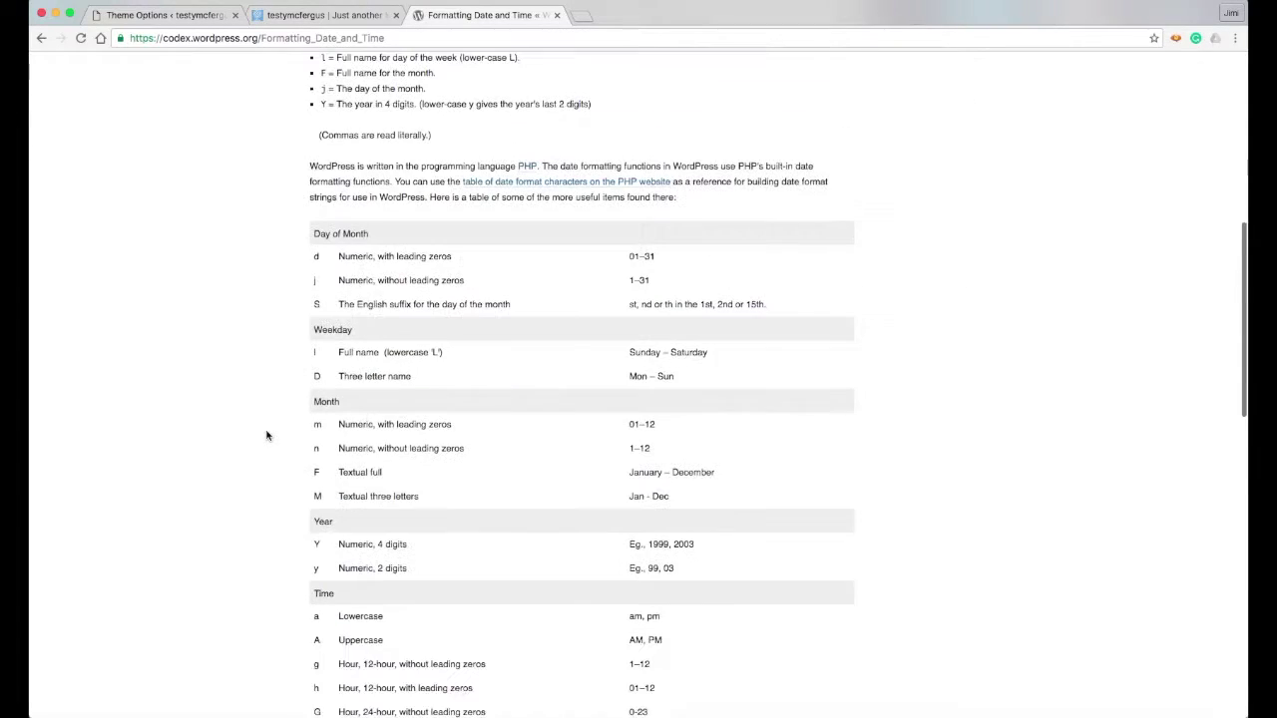
scroll(268, 436, down, 2)
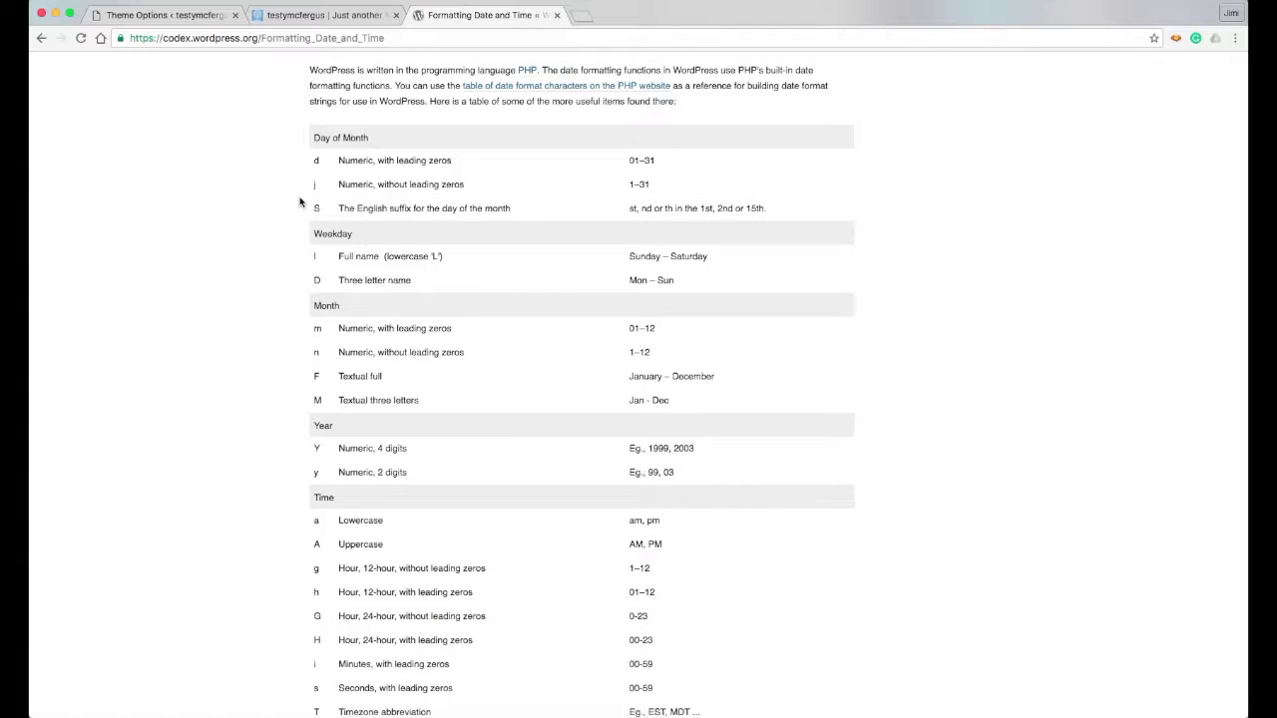
Step: Add the suffix character S after j so the Date format reads "l, F jS, Y", and save the theme options
click(164, 15)
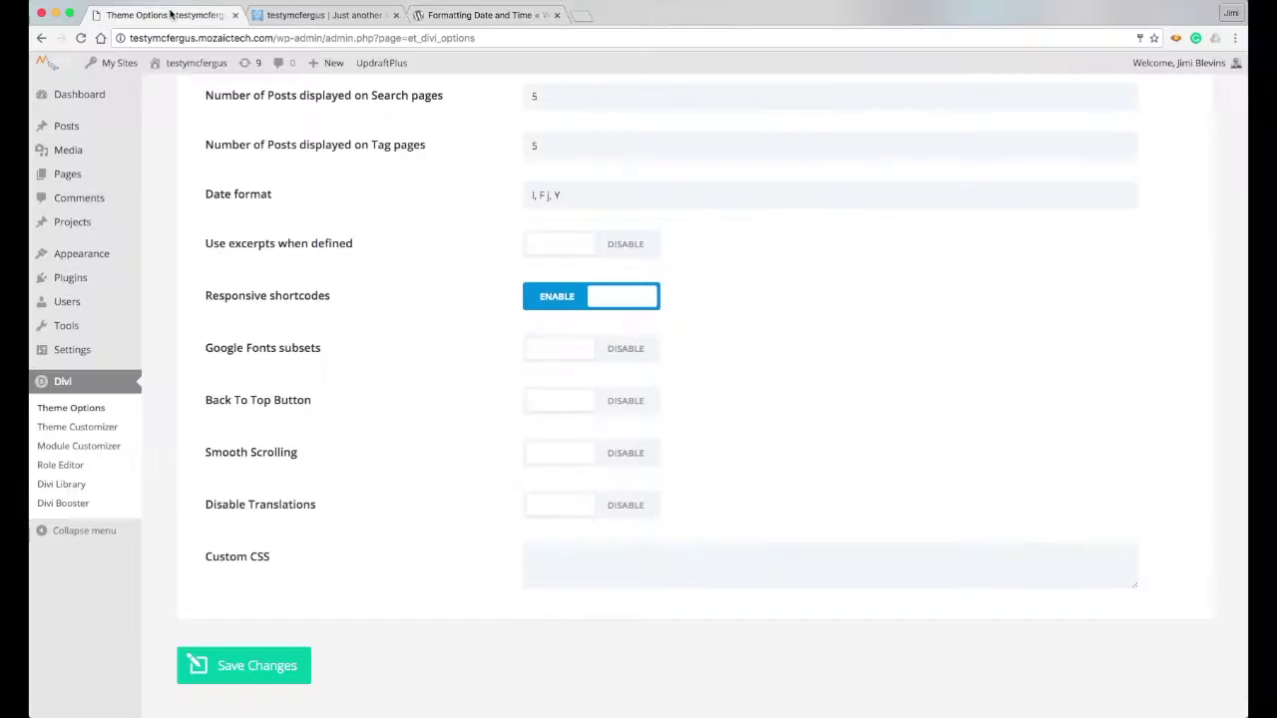
click(549, 197)
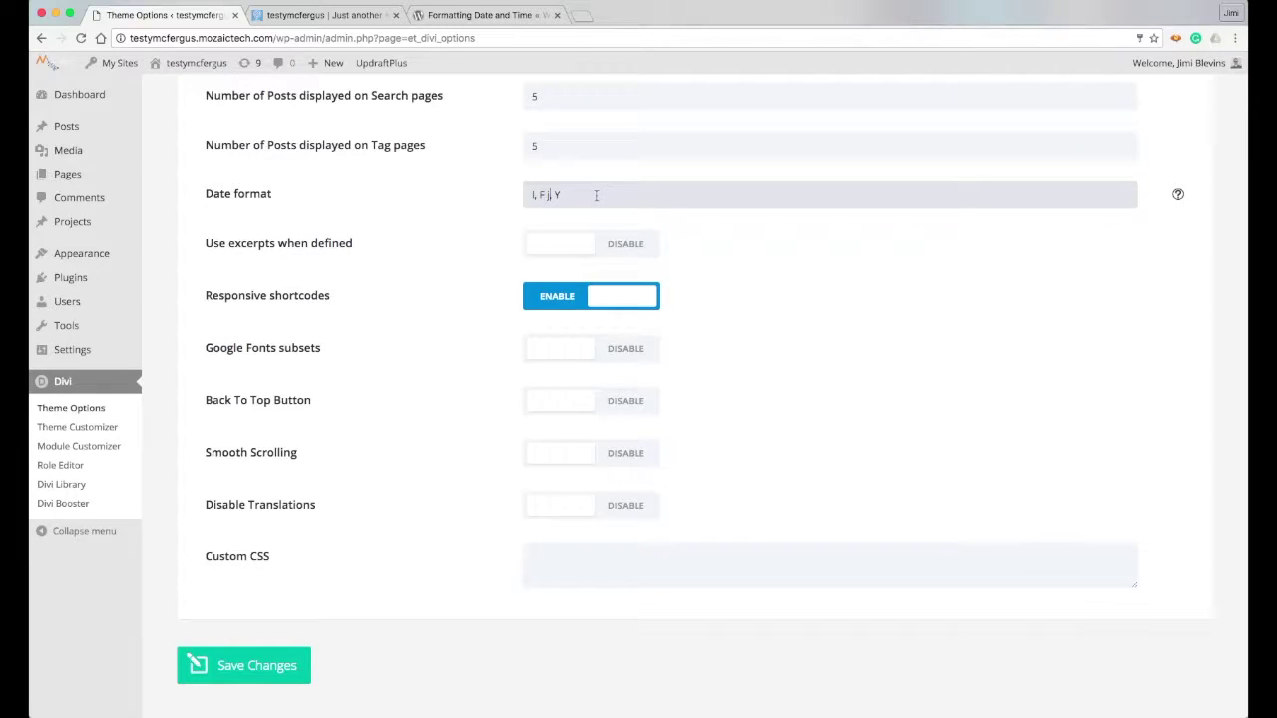
text(S)
click(282, 668)
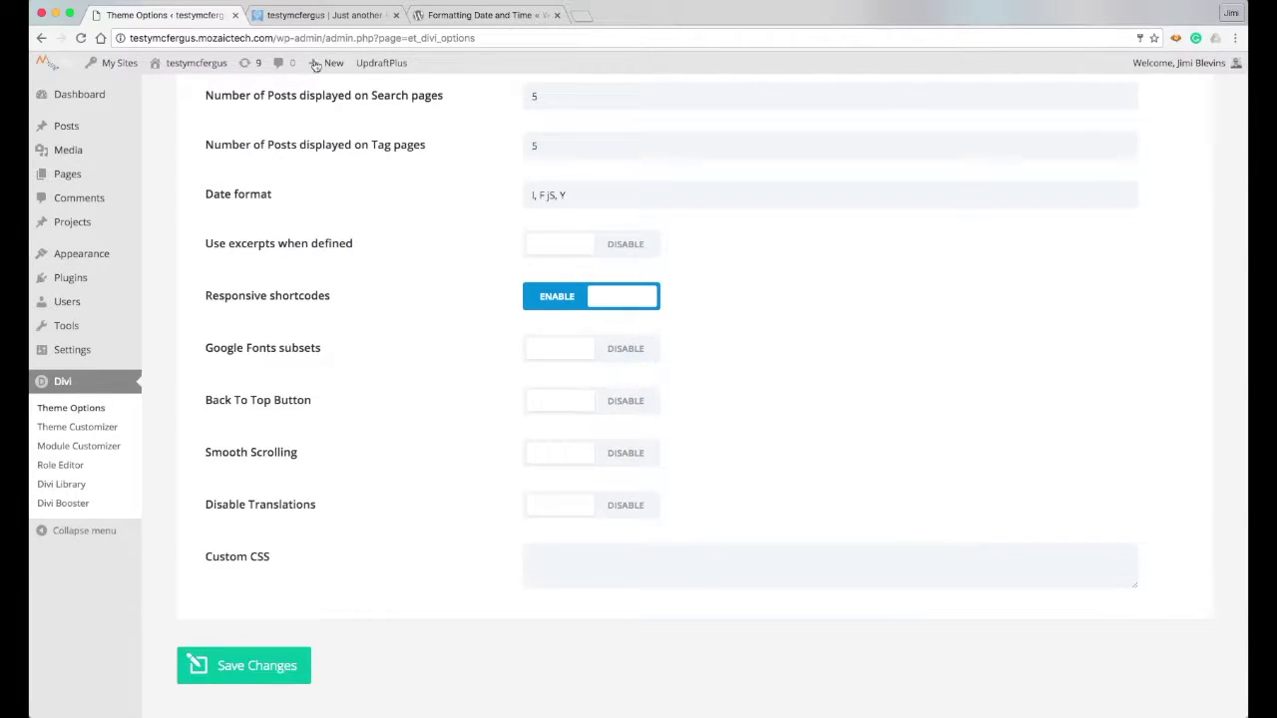
Step: Recheck the post date on the refreshed homepage and examine the Codex's time characters and example formats before returning to the theme options
click(324, 15)
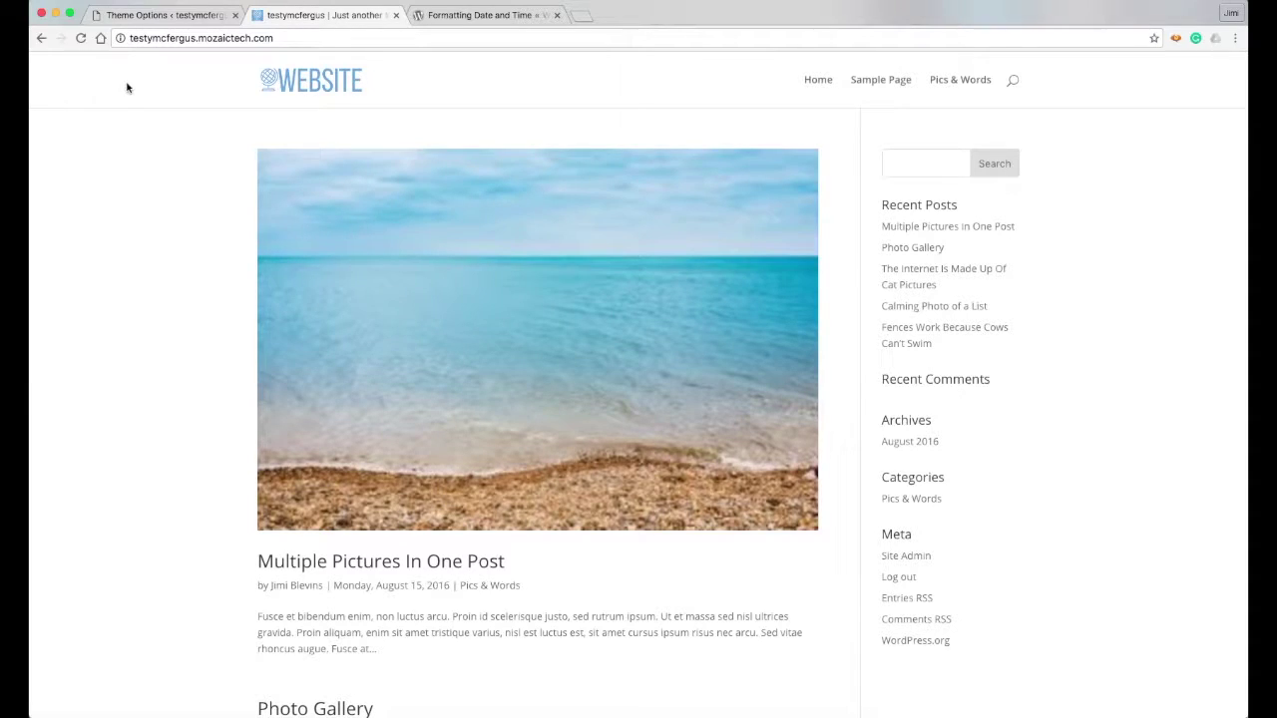
click(80, 39)
click(467, 17)
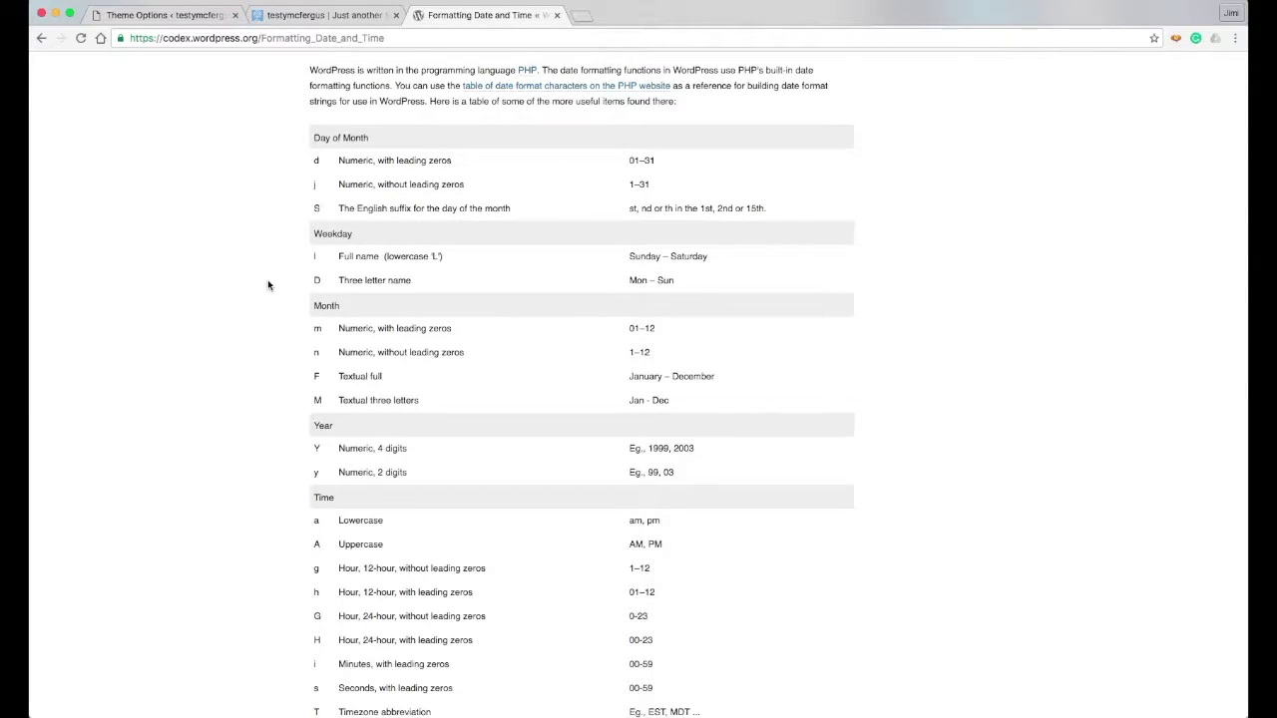
scroll(267, 286, down, 3)
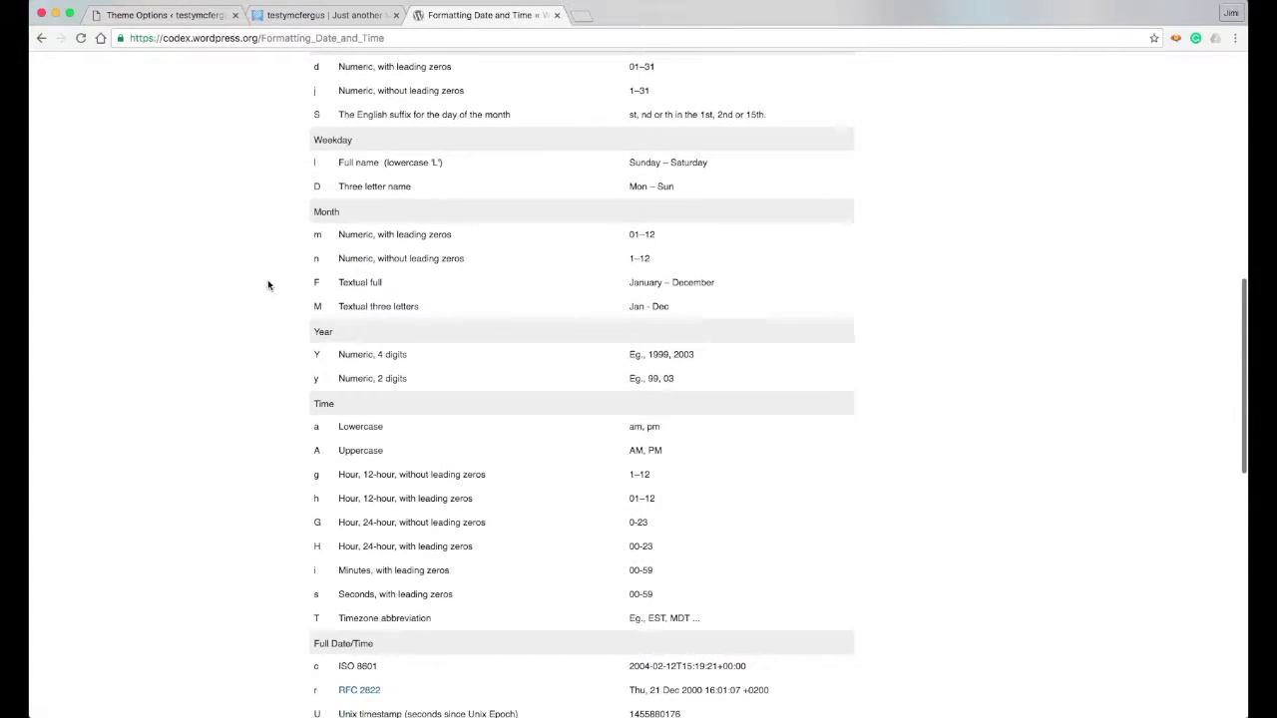
scroll(267, 285, down, 5)
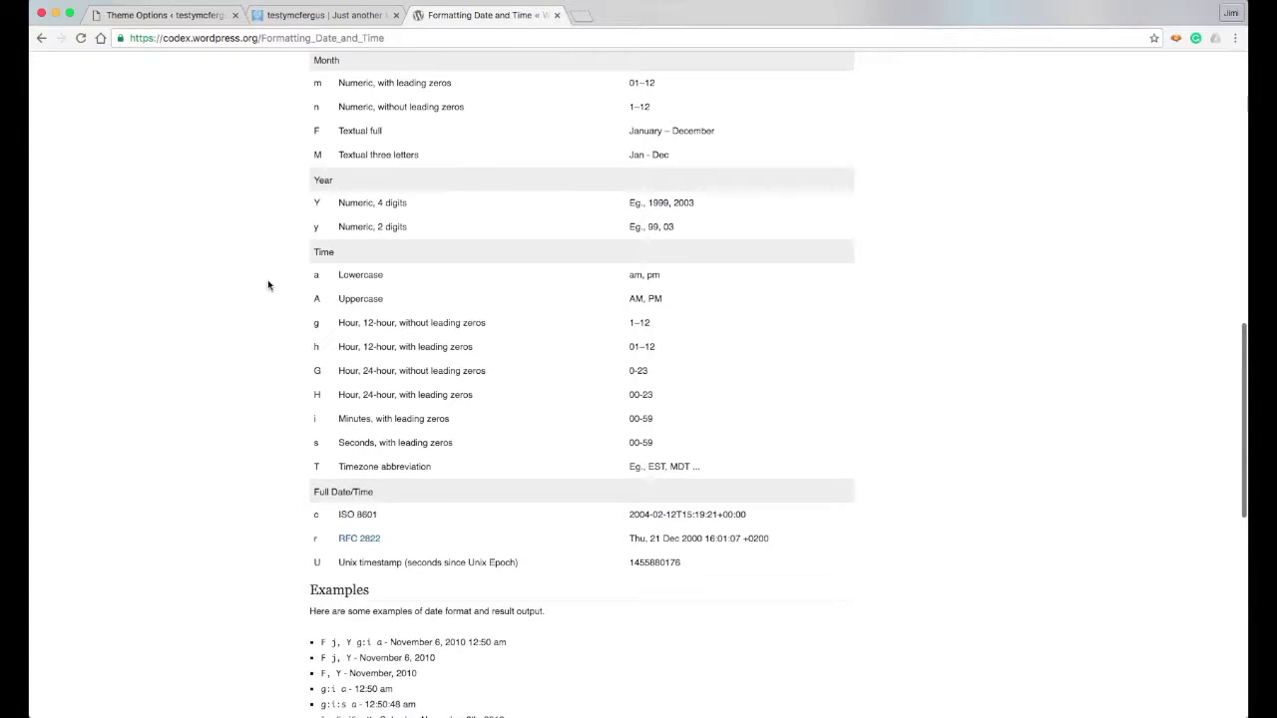
scroll(268, 286, down, 5)
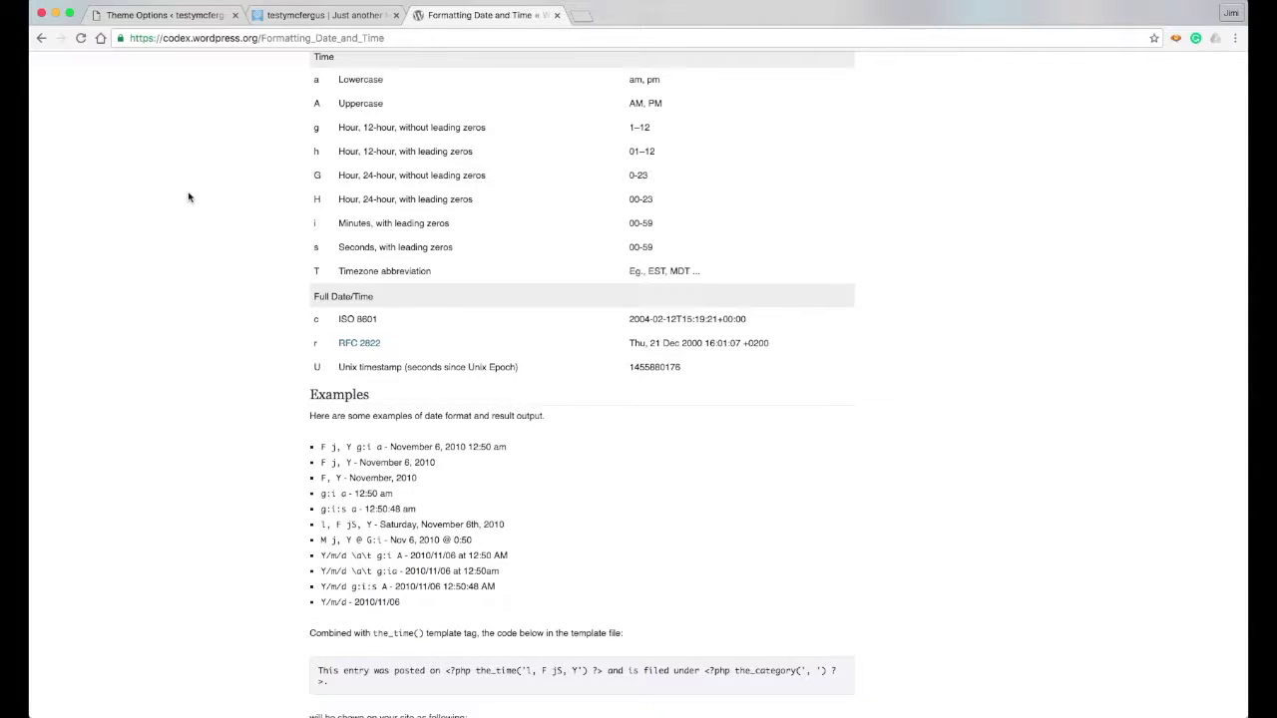
click(157, 20)
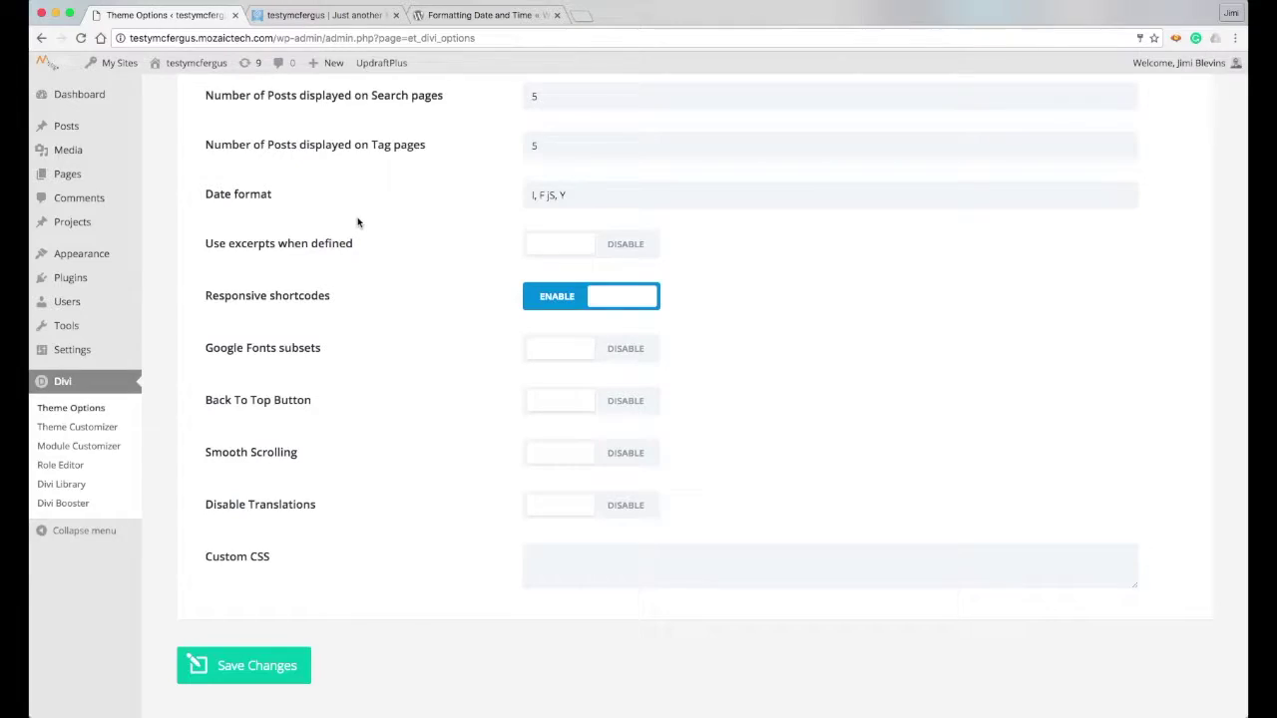